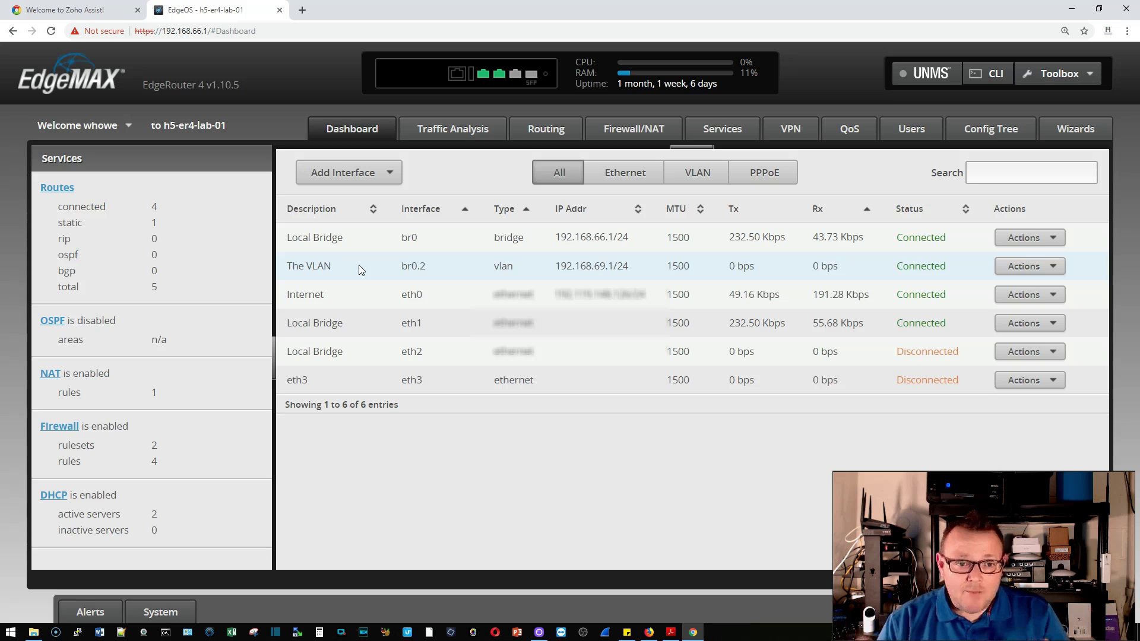
Examine the interface configuration of The VLAN (br0.2), including its description and IP address, and leave it without saving
{"action": "left_click", "coordinate": [1040, 269]}
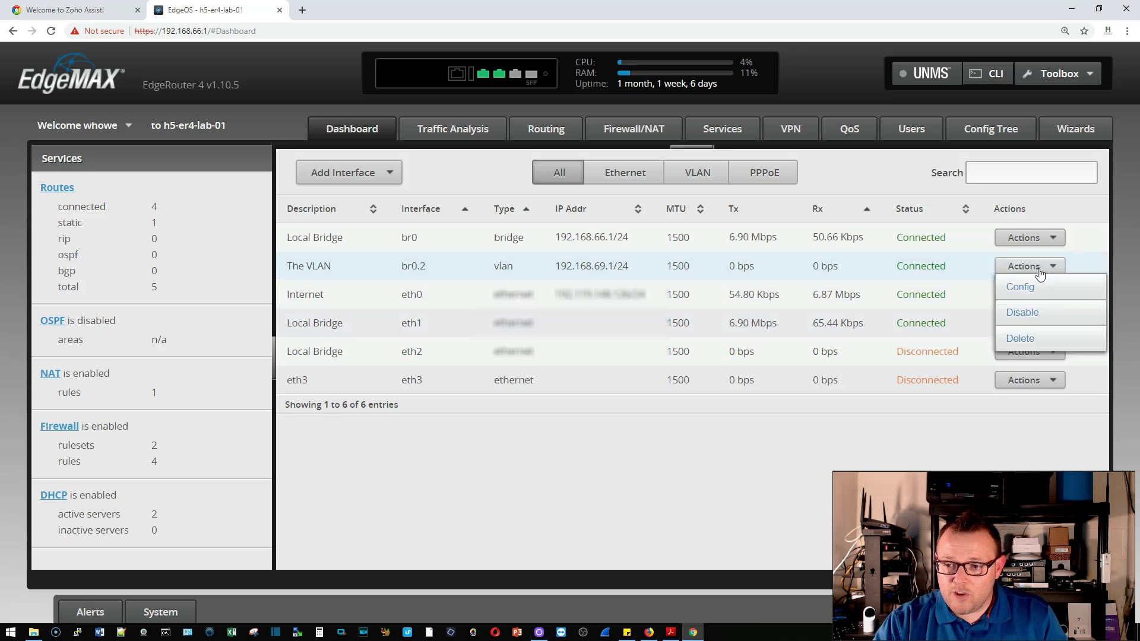
{"action": "left_click", "coordinate": [1028, 287]}
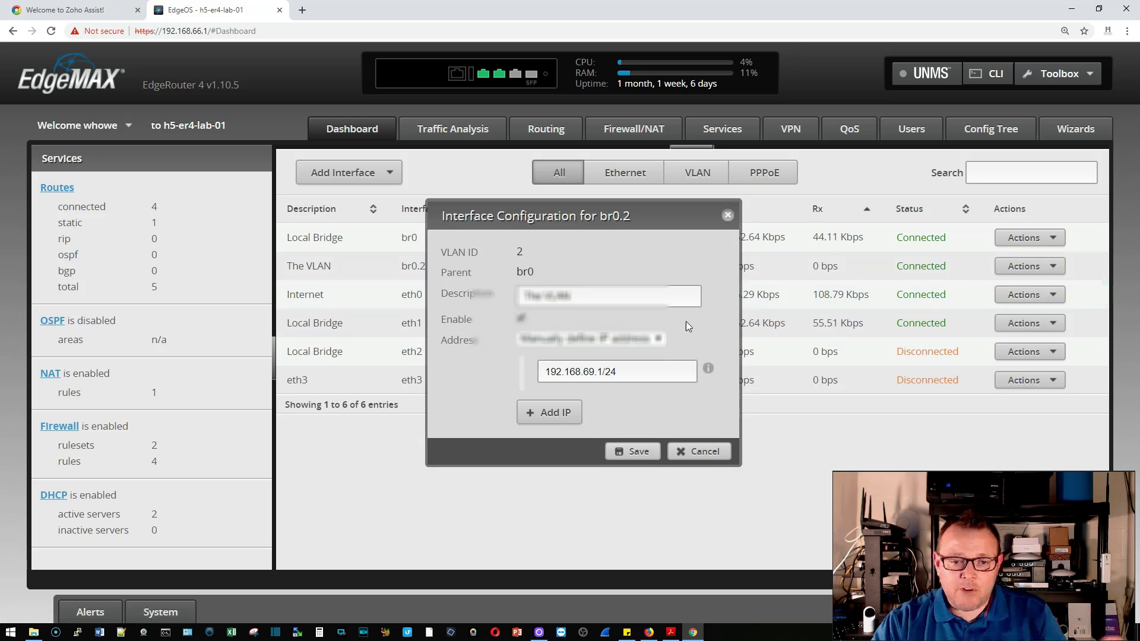
{"action": "left_click", "coordinate": [585, 299]}
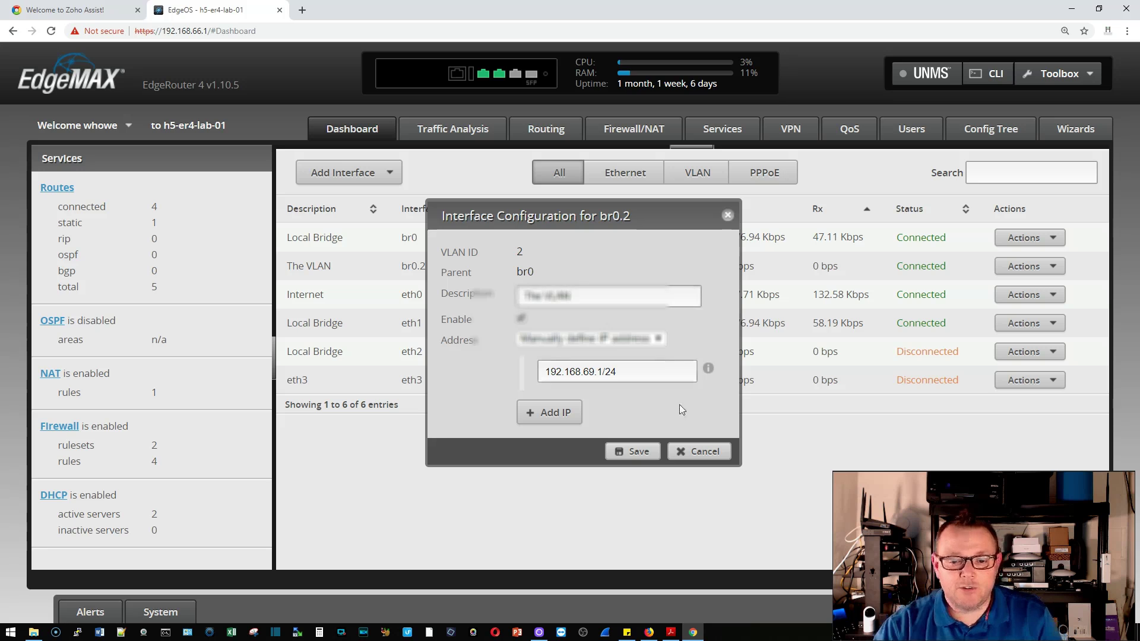
{"action": "left_click", "coordinate": [689, 450]}
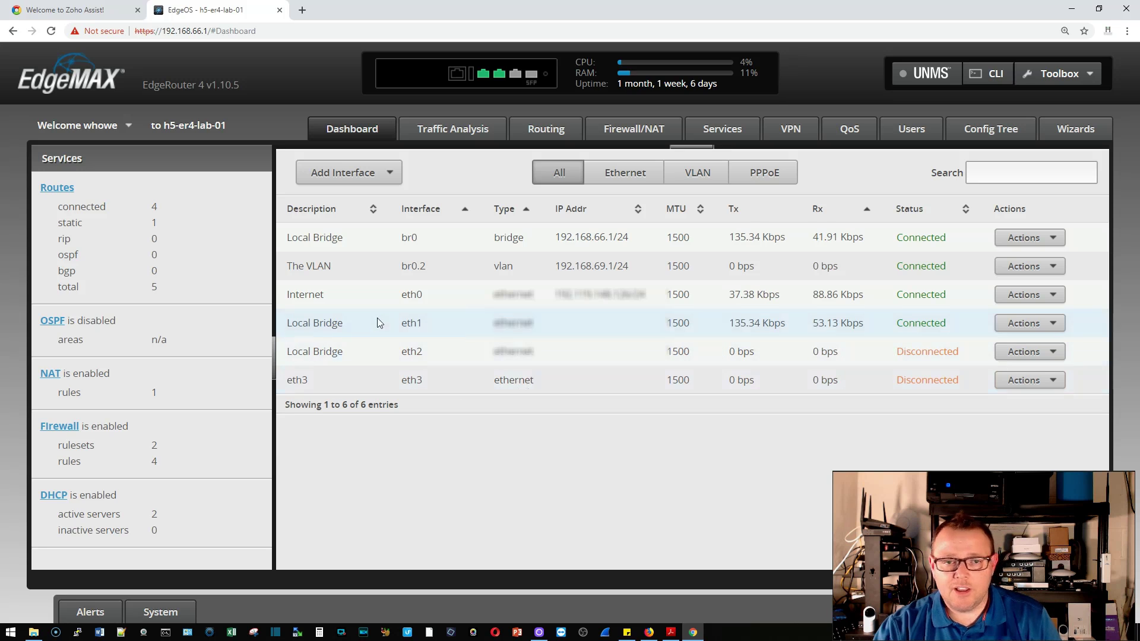
Set the description of interface eth3 to "Fiber Uplink" and save the interface configuration
{"action": "left_click", "coordinate": [1015, 383]}
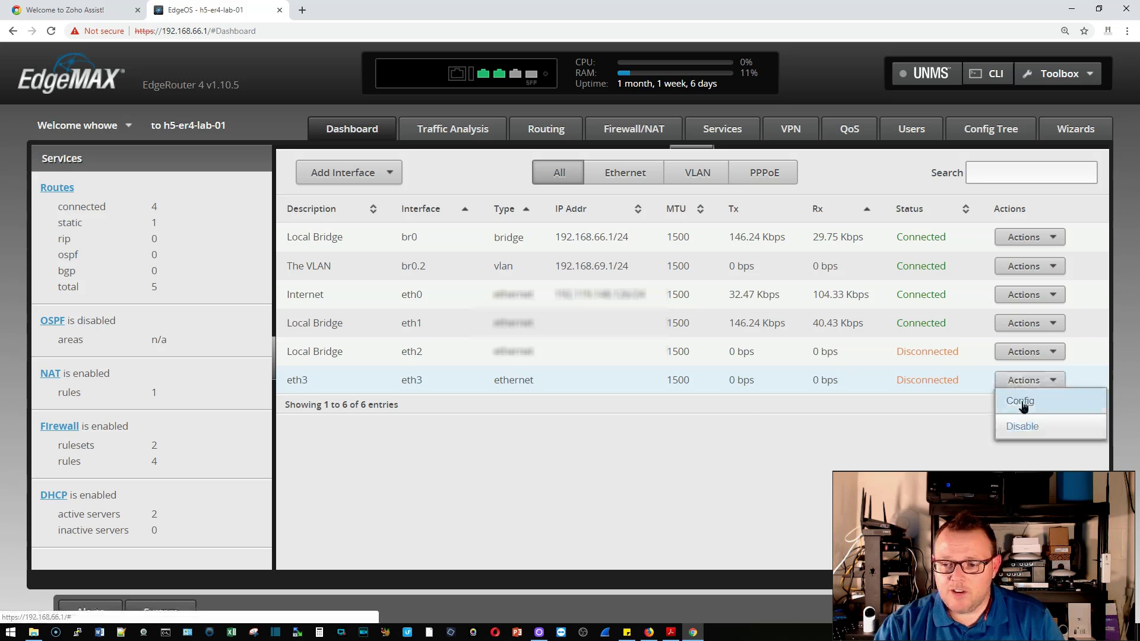
{"action": "left_click", "coordinate": [1019, 401]}
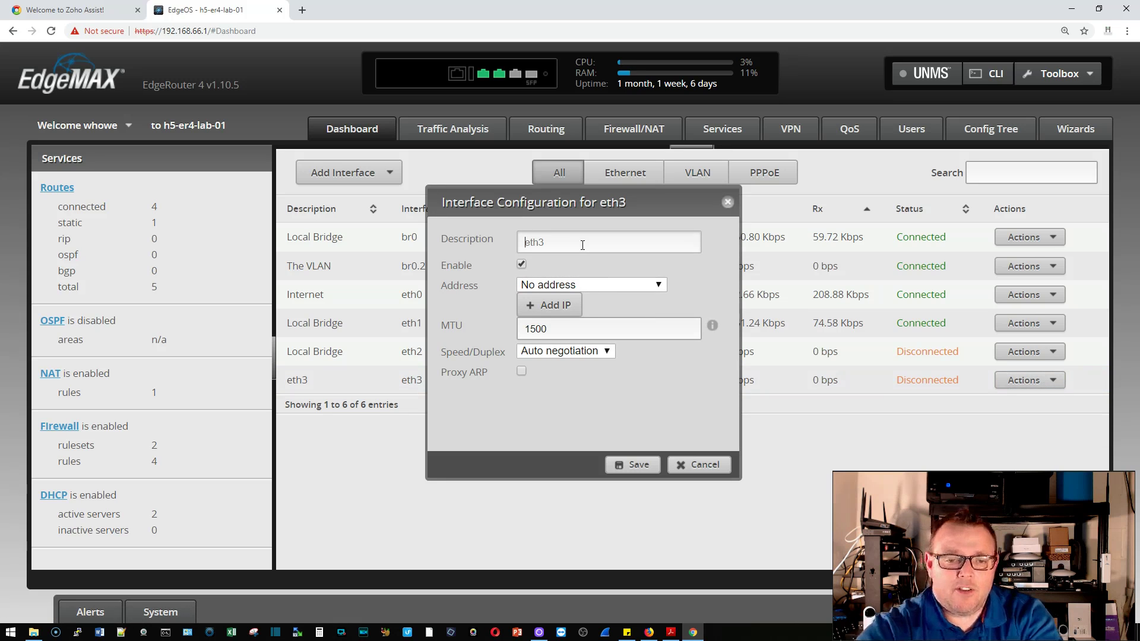
{"action": "type", "text": "Fiber Uplink"}
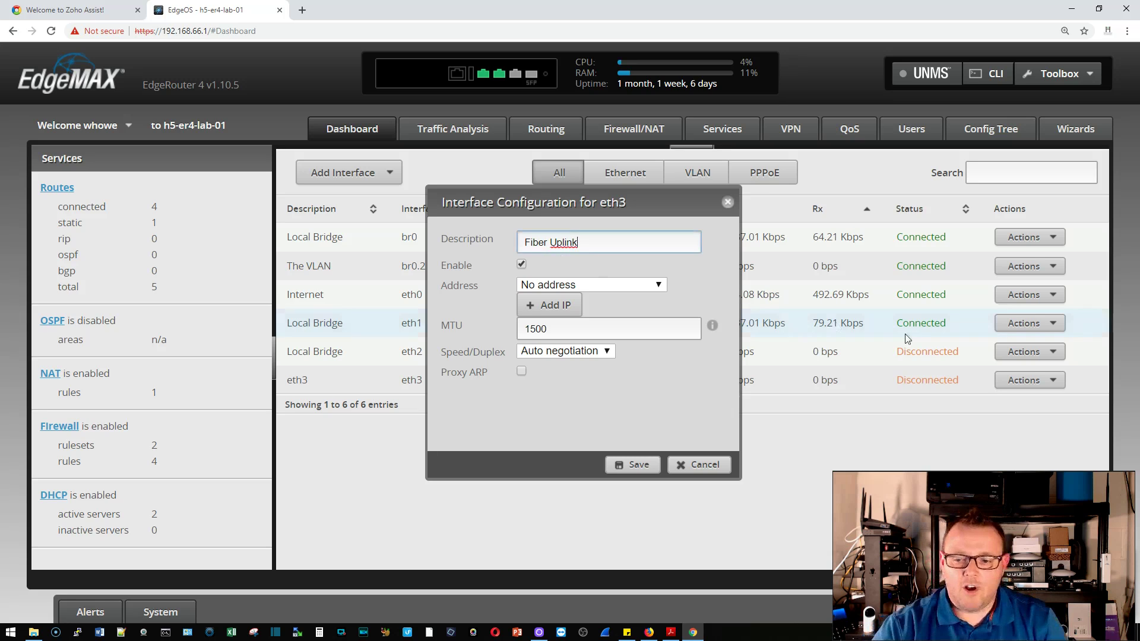
{"action": "left_click", "coordinate": [633, 465]}
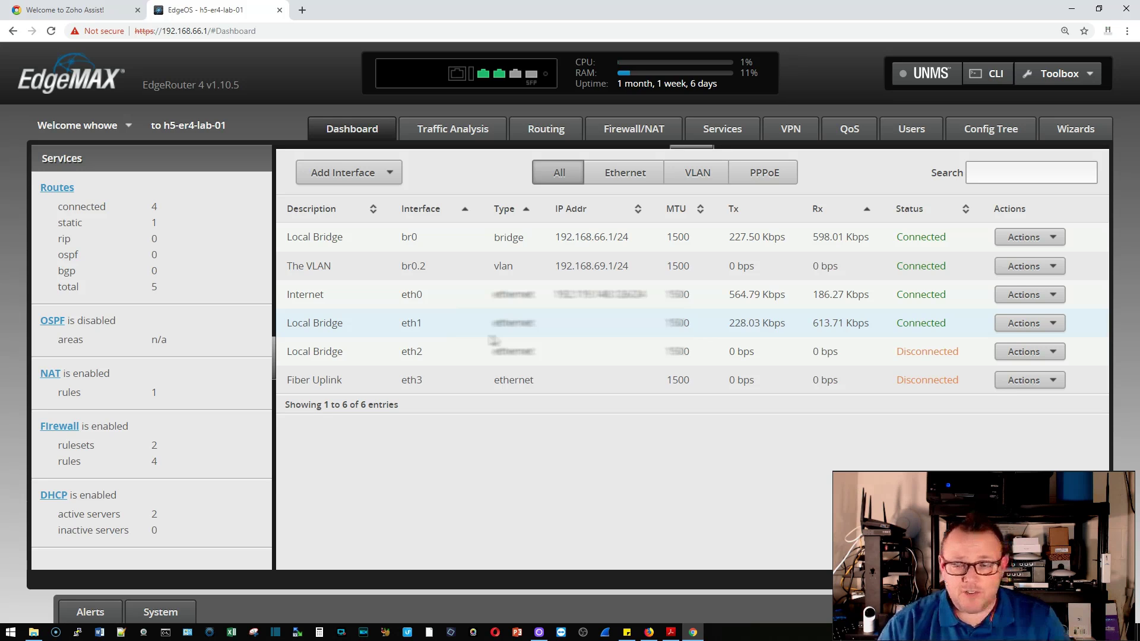
Look over the WAN+2LAN2 setup wizard and the router's local user accounts
{"action": "left_click", "coordinate": [1075, 130]}
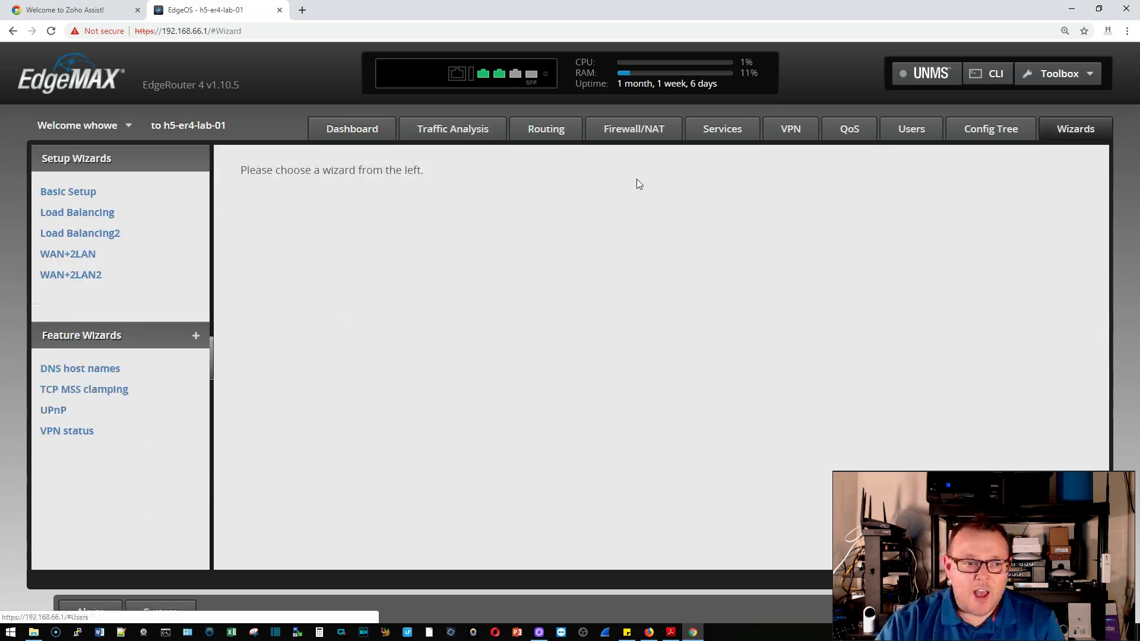
{"action": "left_click", "coordinate": [86, 280]}
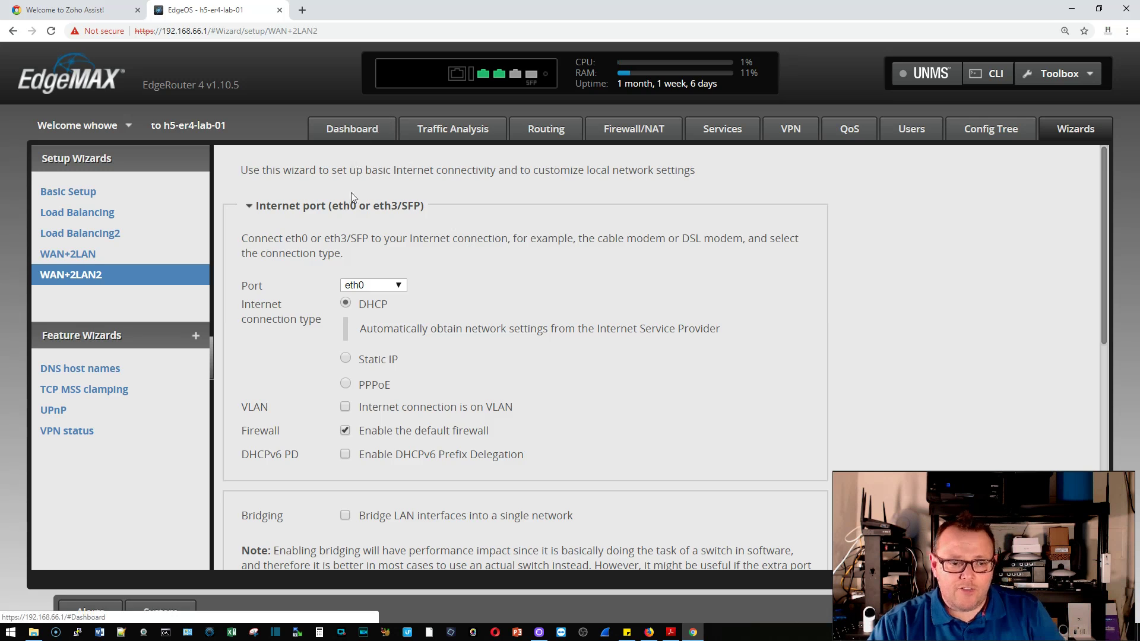
{"action": "left_click", "coordinate": [910, 137]}
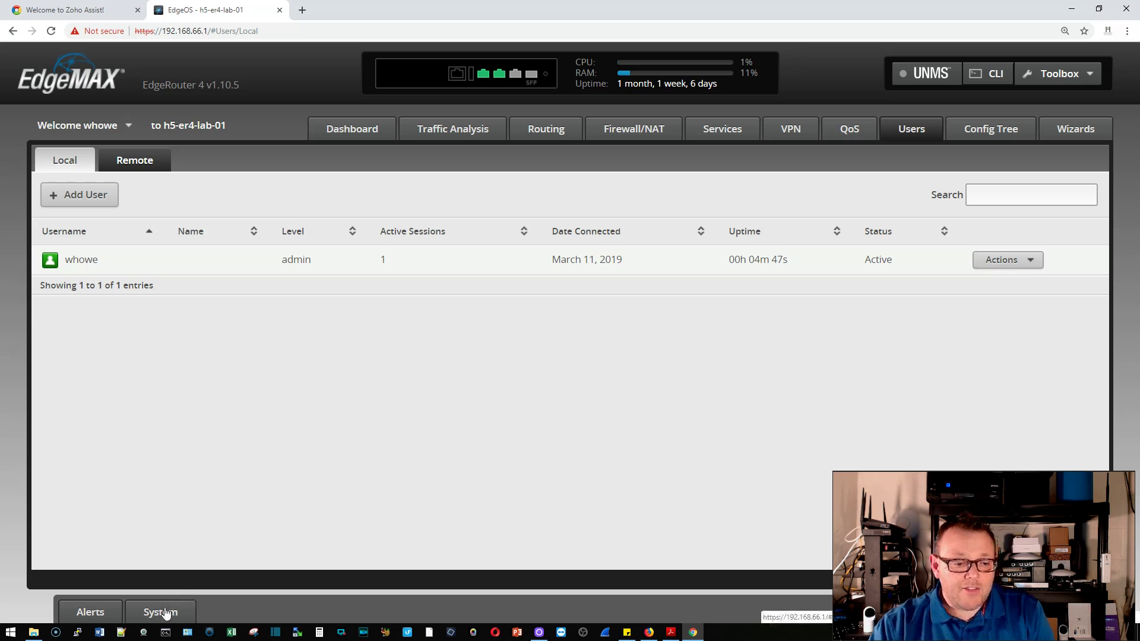
Download a backup of the router's configuration file from the system settings
{"action": "left_click", "coordinate": [167, 611]}
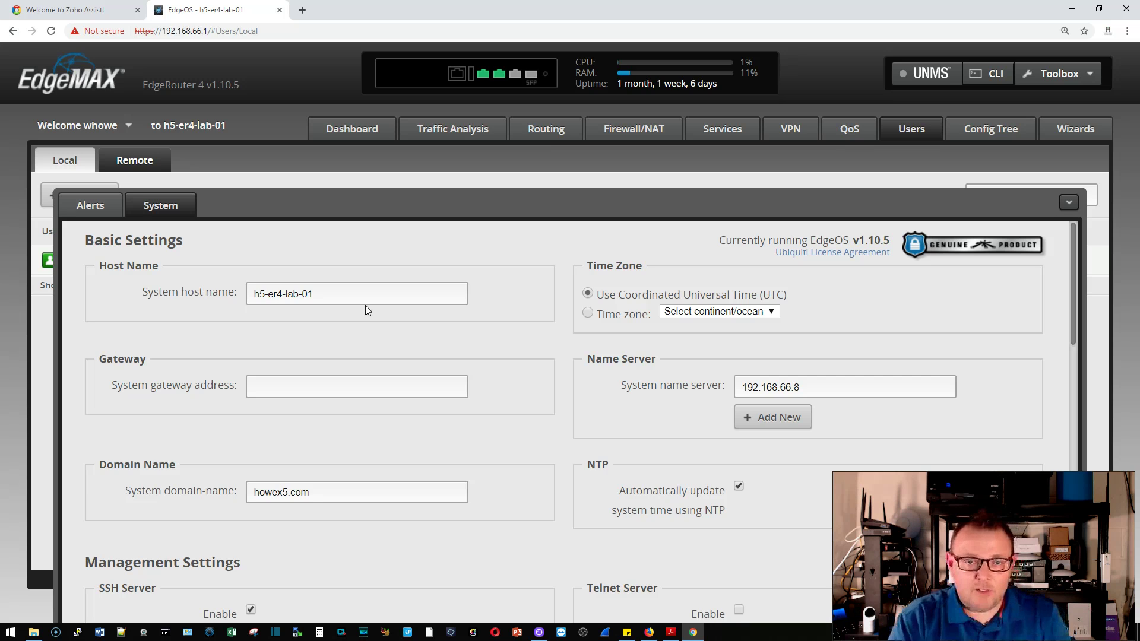
{"action": "left_click", "coordinate": [334, 297]}
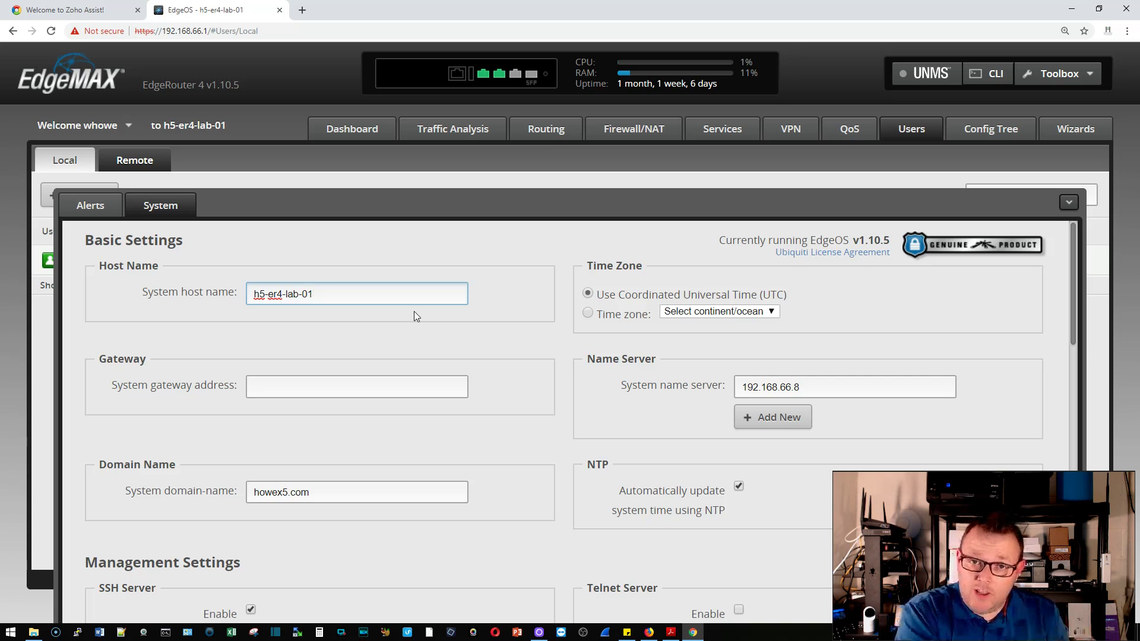
{"action": "scroll", "coordinate": [418, 321], "scroll_direction": "down", "scroll_amount": 8}
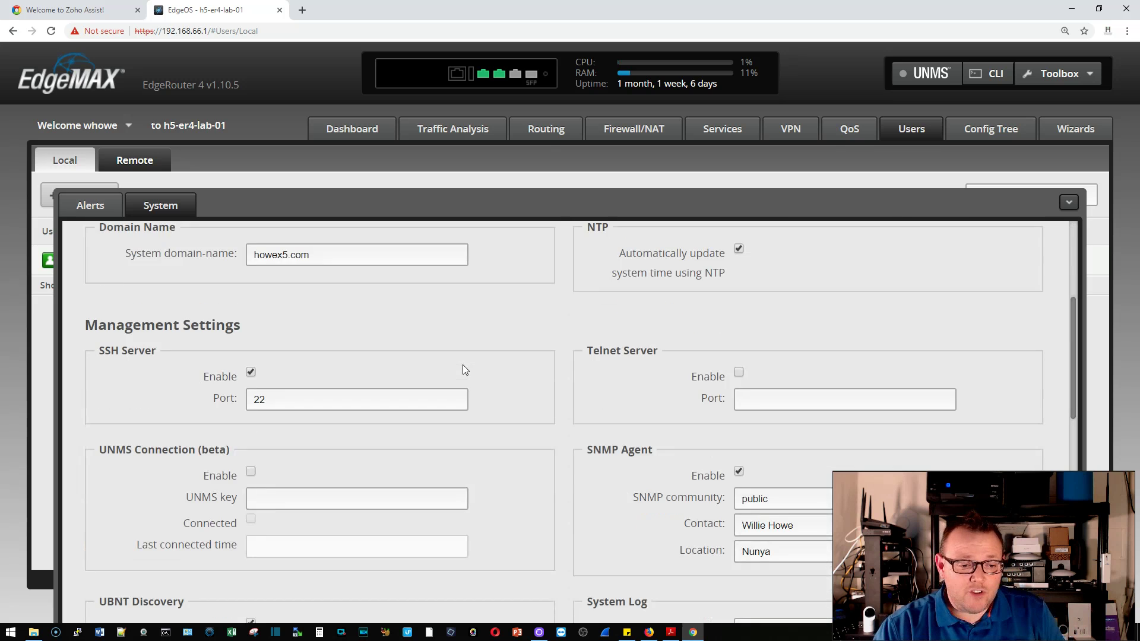
{"action": "scroll", "coordinate": [440, 420], "scroll_direction": "down", "scroll_amount": 3}
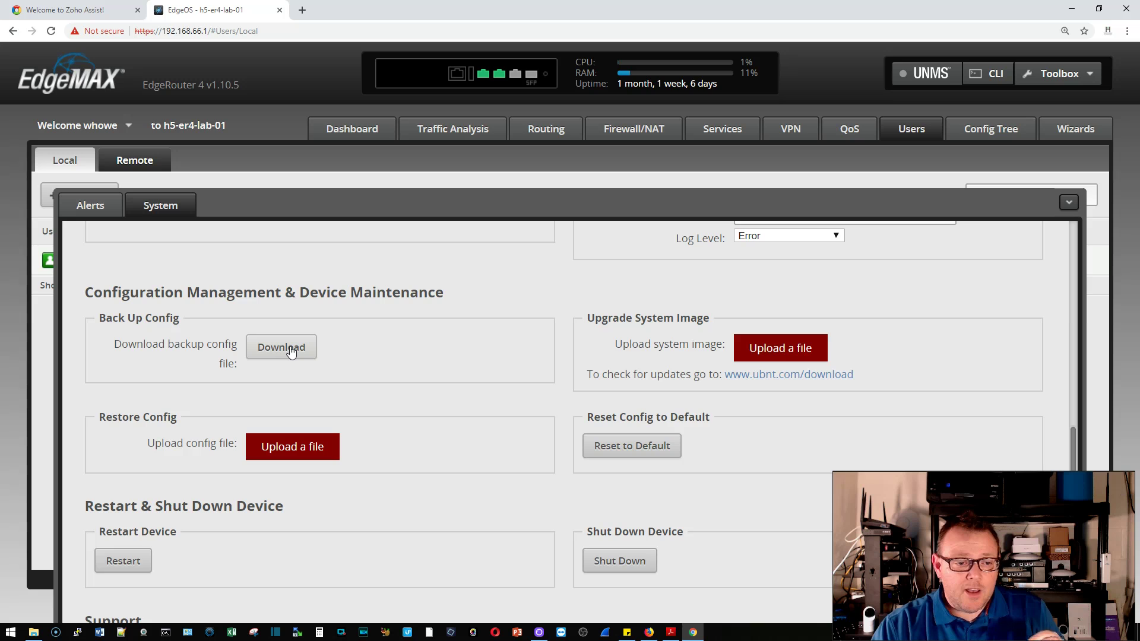
{"action": "left_click", "coordinate": [291, 349]}
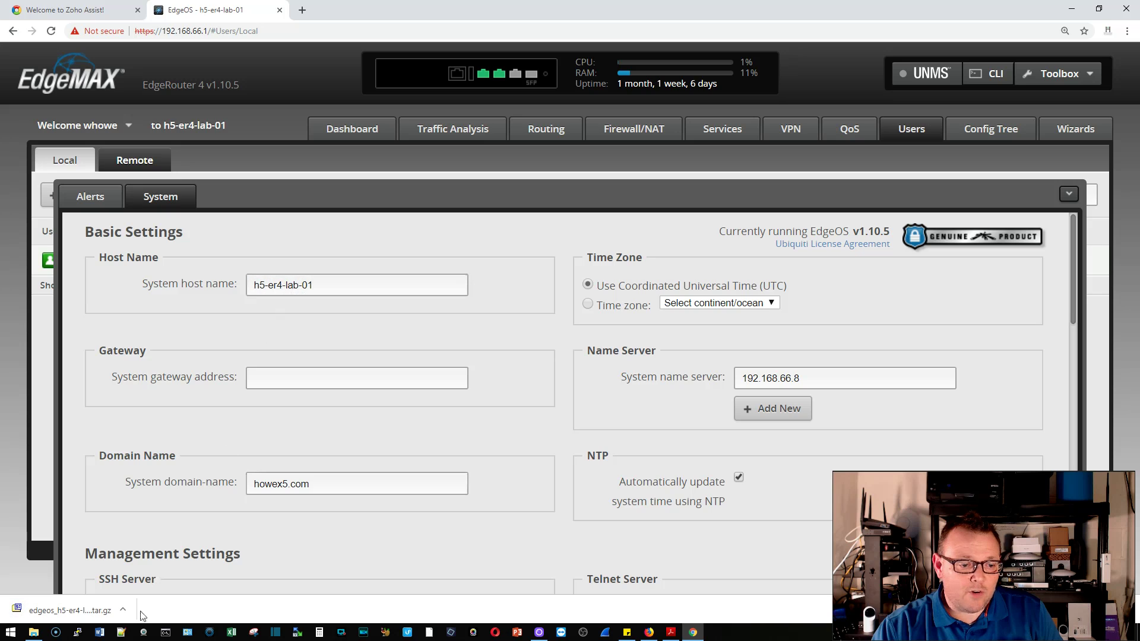
Open the downloaded configuration backup archive to inspect its contents, and close it again
{"action": "left_click", "coordinate": [126, 612]}
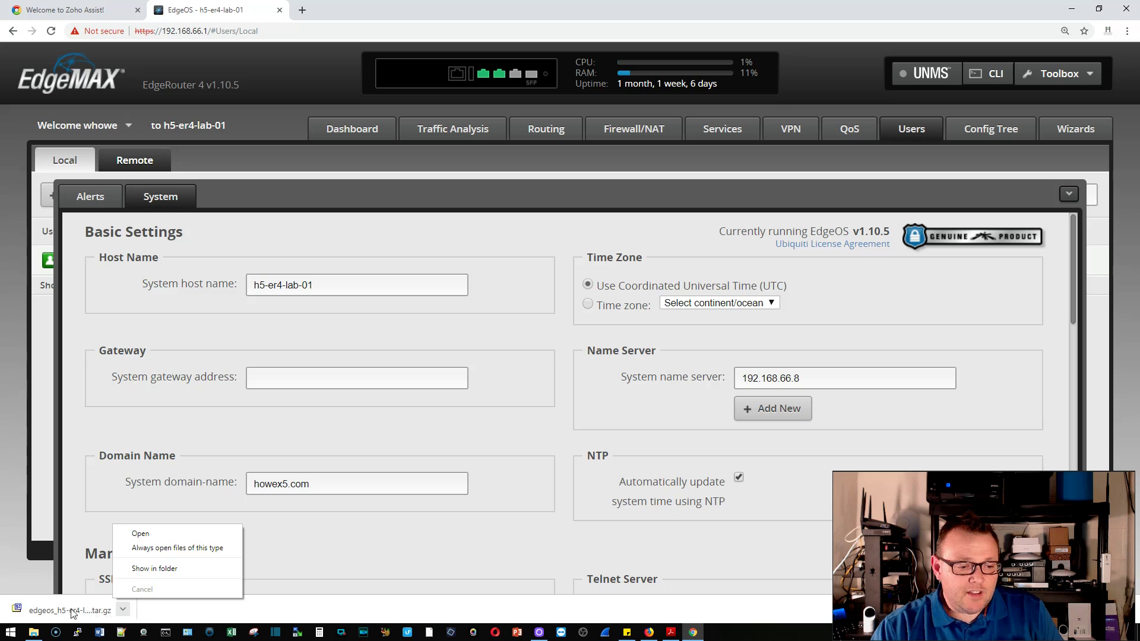
{"action": "left_click", "coordinate": [225, 619]}
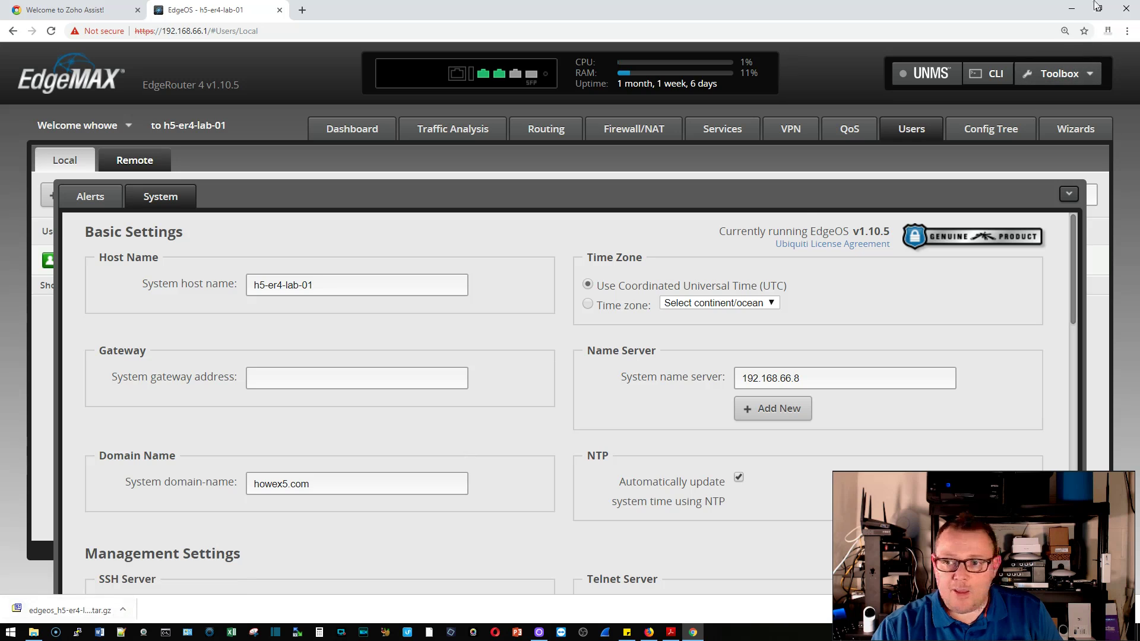
{"action": "left_click", "coordinate": [124, 609]}
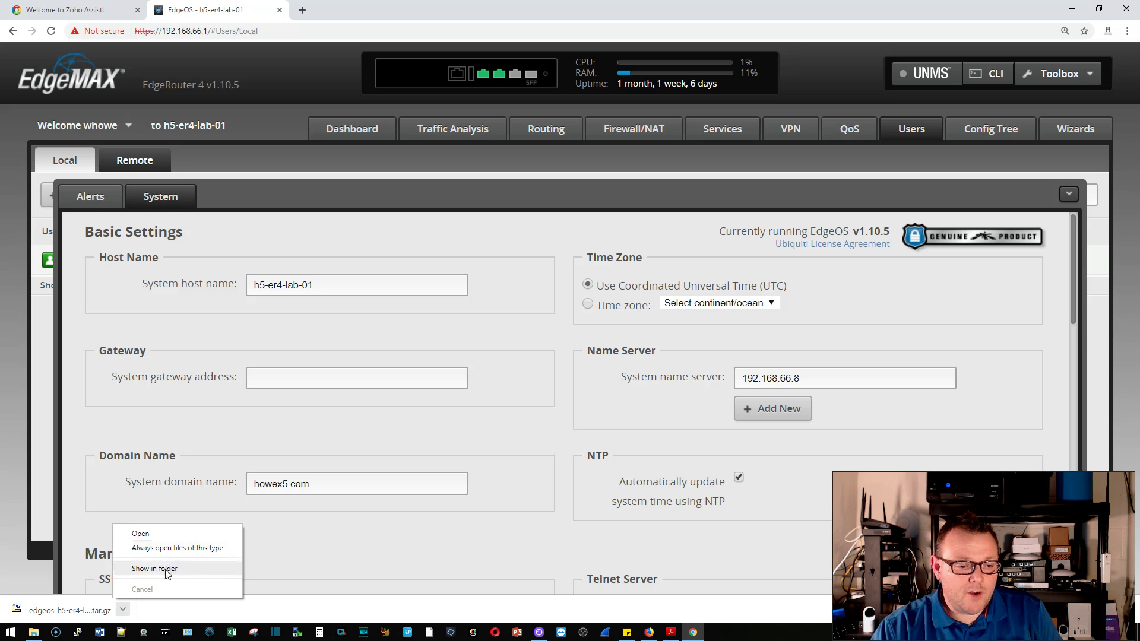
{"action": "left_click", "coordinate": [169, 533]}
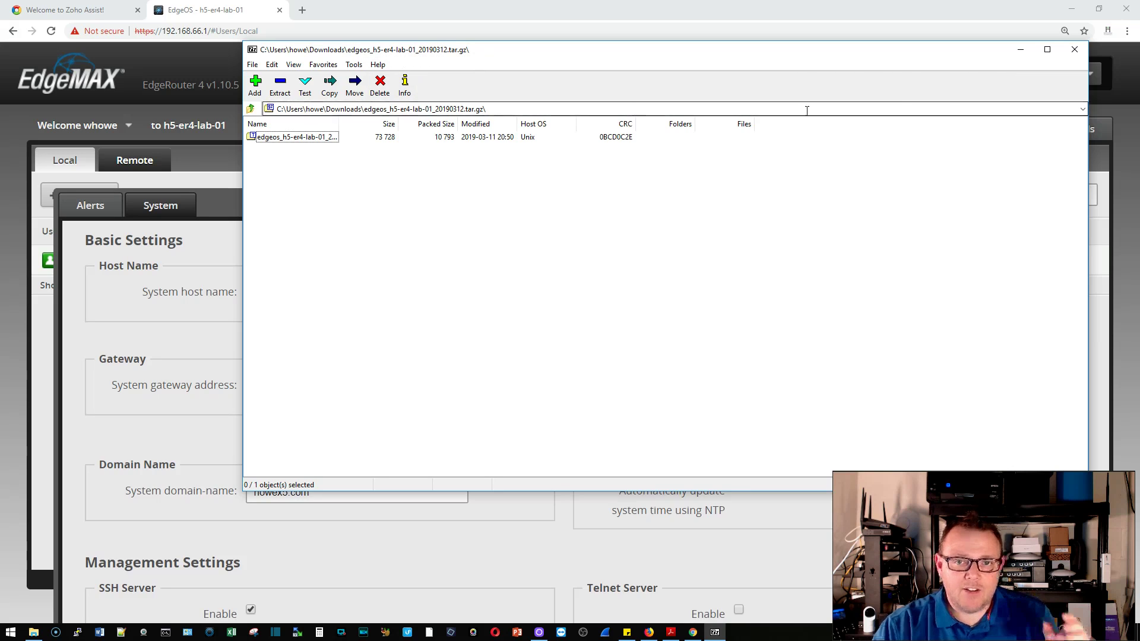
{"action": "left_click", "coordinate": [1074, 50]}
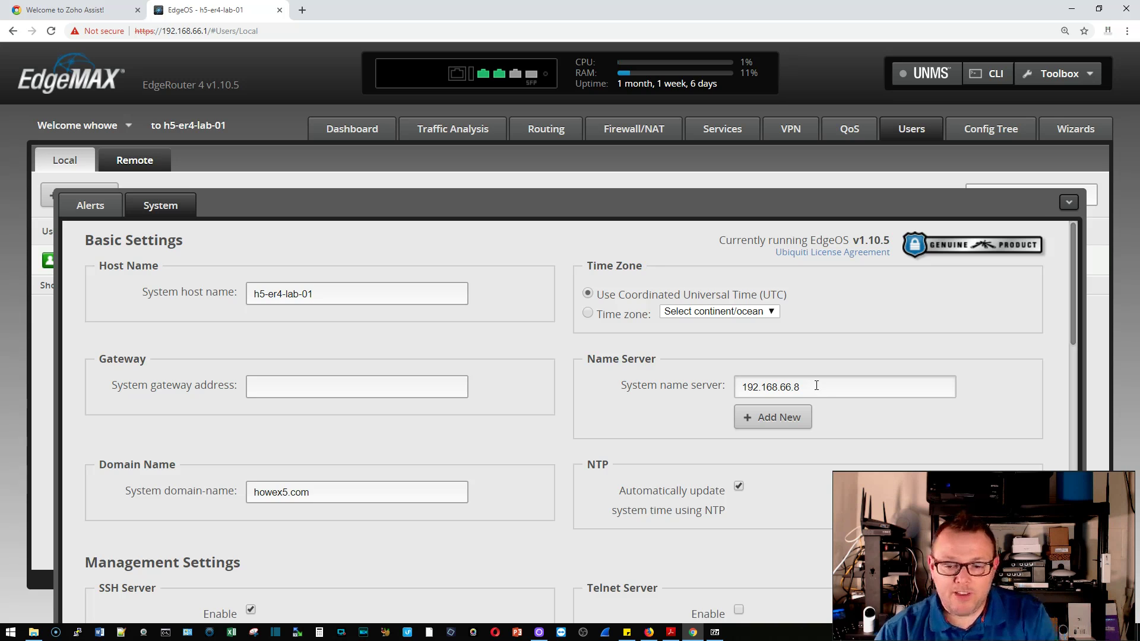
Set the system name server to 1.1.1.1 and the time zone to Americas, United States, Central Time
{"action": "left_click_drag", "start_coordinate": [825, 386], "coordinate": [608, 383]}
{"action": "type", "text": "1.1.1.1"}
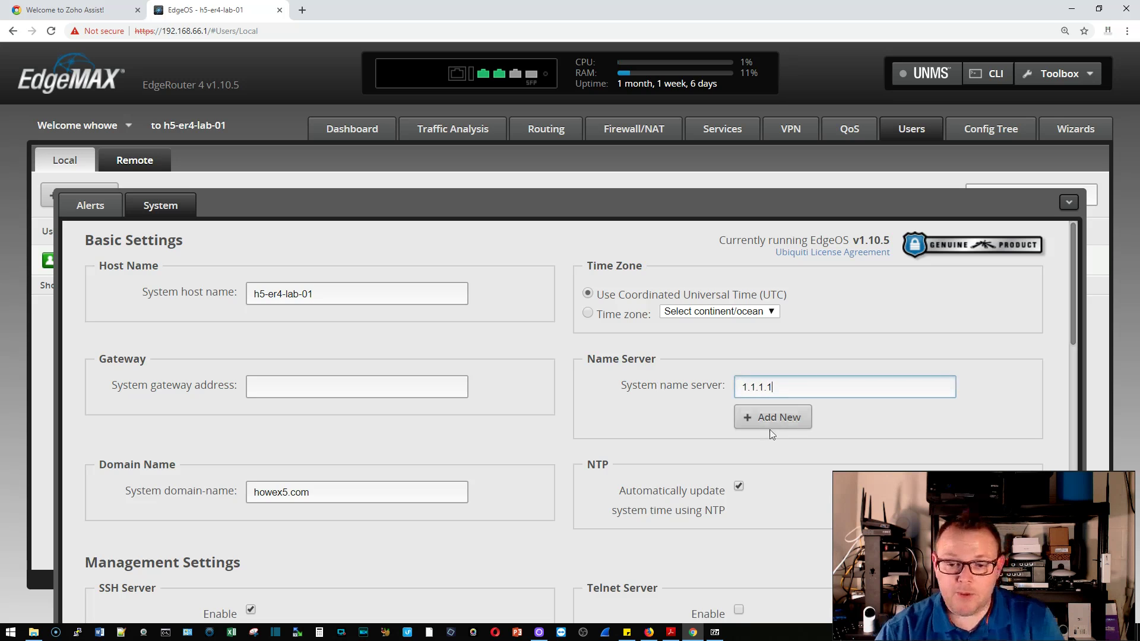
{"action": "left_click", "coordinate": [588, 315]}
{"action": "left_click", "coordinate": [742, 311]}
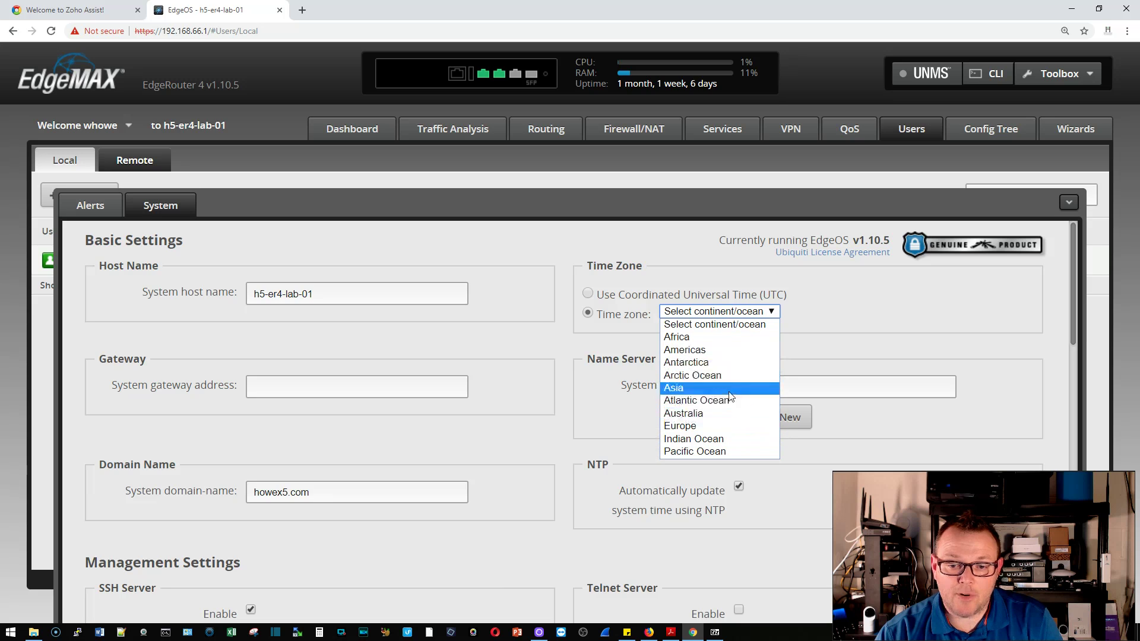
{"action": "left_click", "coordinate": [721, 351]}
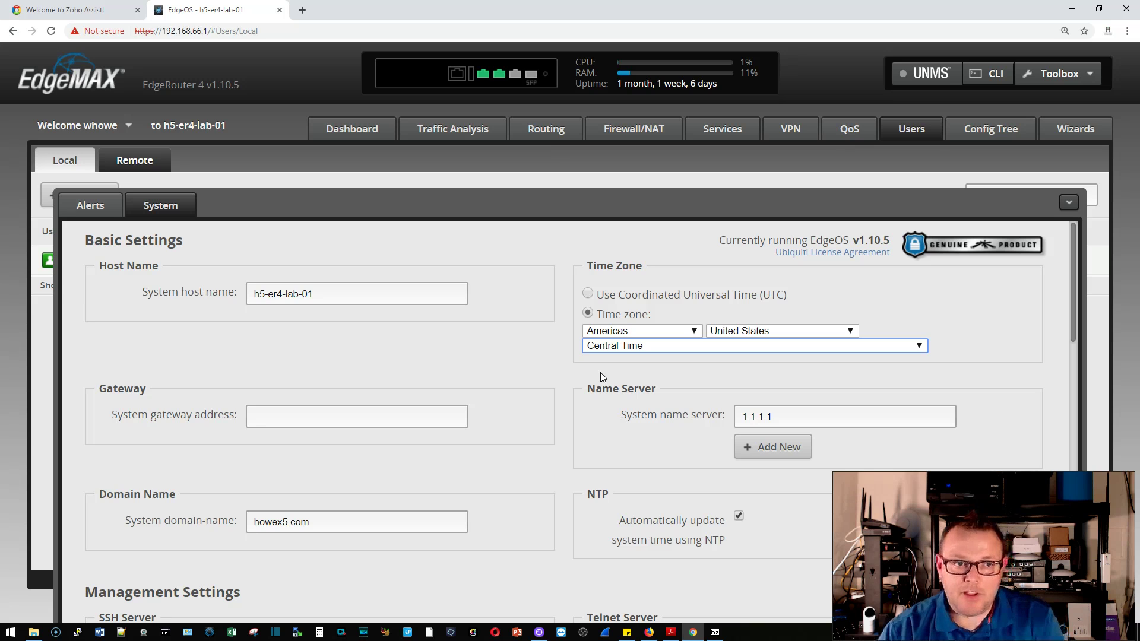
Disable the SNMP agent in the management settings and save the system settings
{"action": "scroll", "coordinate": [419, 361], "scroll_direction": "down", "scroll_amount": 4}
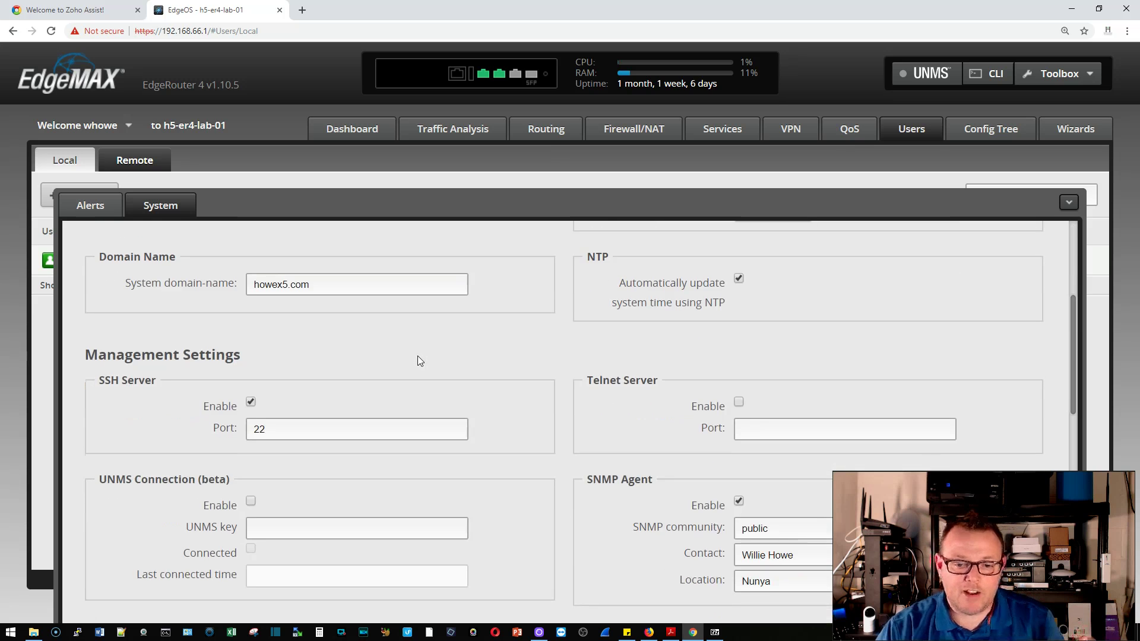
{"action": "scroll", "coordinate": [420, 360], "scroll_direction": "down", "scroll_amount": 3}
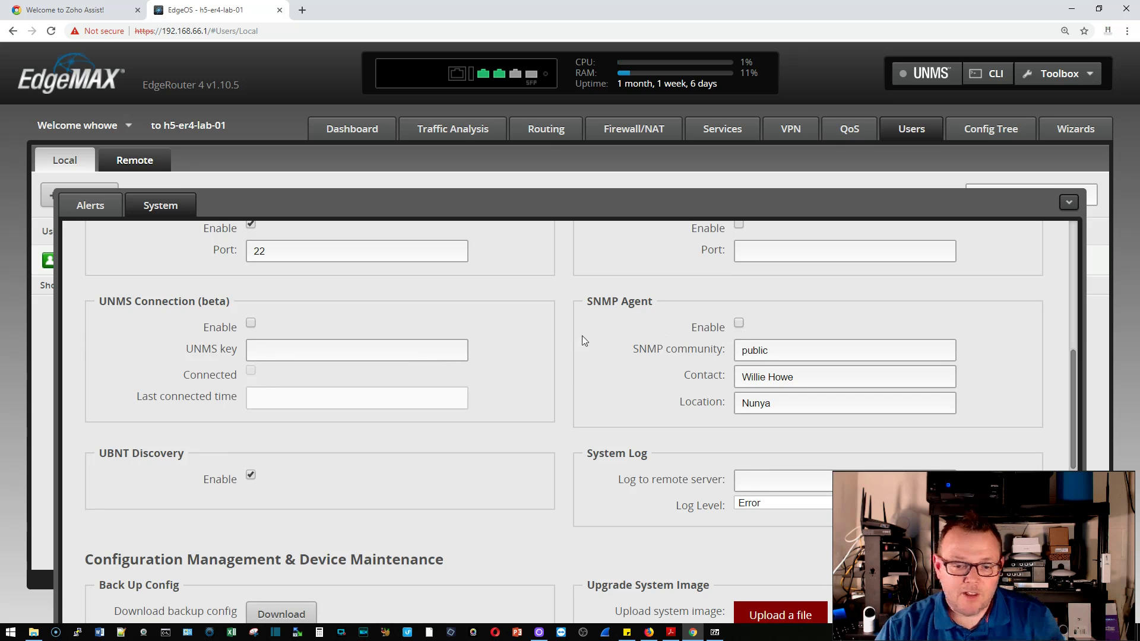
{"action": "scroll", "coordinate": [588, 340], "scroll_direction": "down", "scroll_amount": 4}
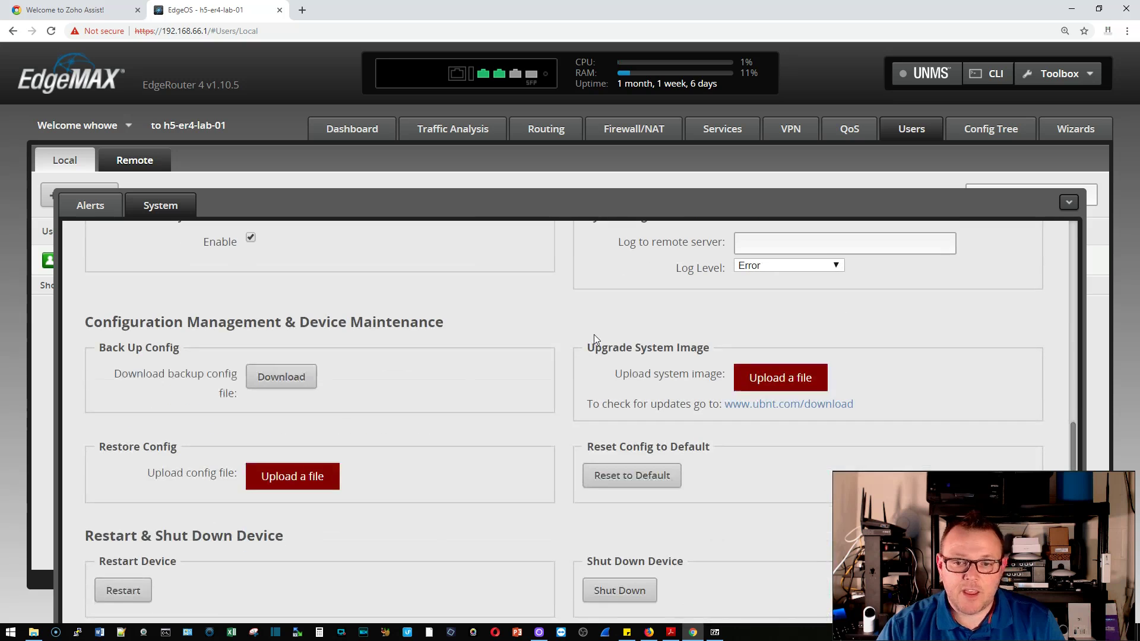
{"action": "scroll", "coordinate": [595, 339], "scroll_direction": "up", "scroll_amount": 1}
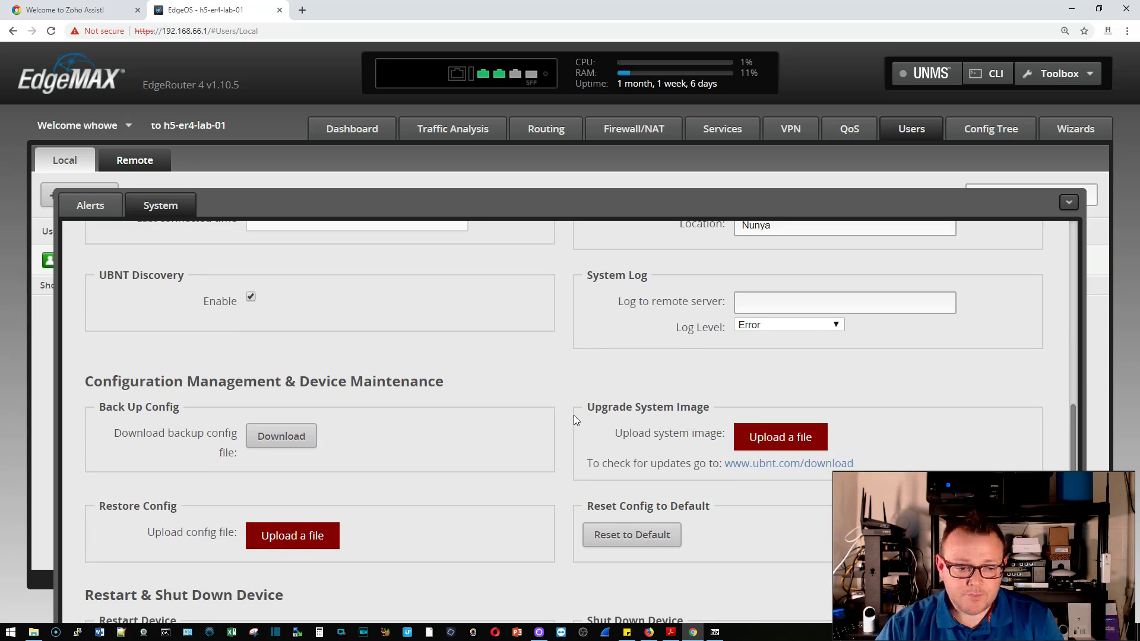
{"action": "scroll", "coordinate": [574, 420], "scroll_direction": "down", "scroll_amount": 5}
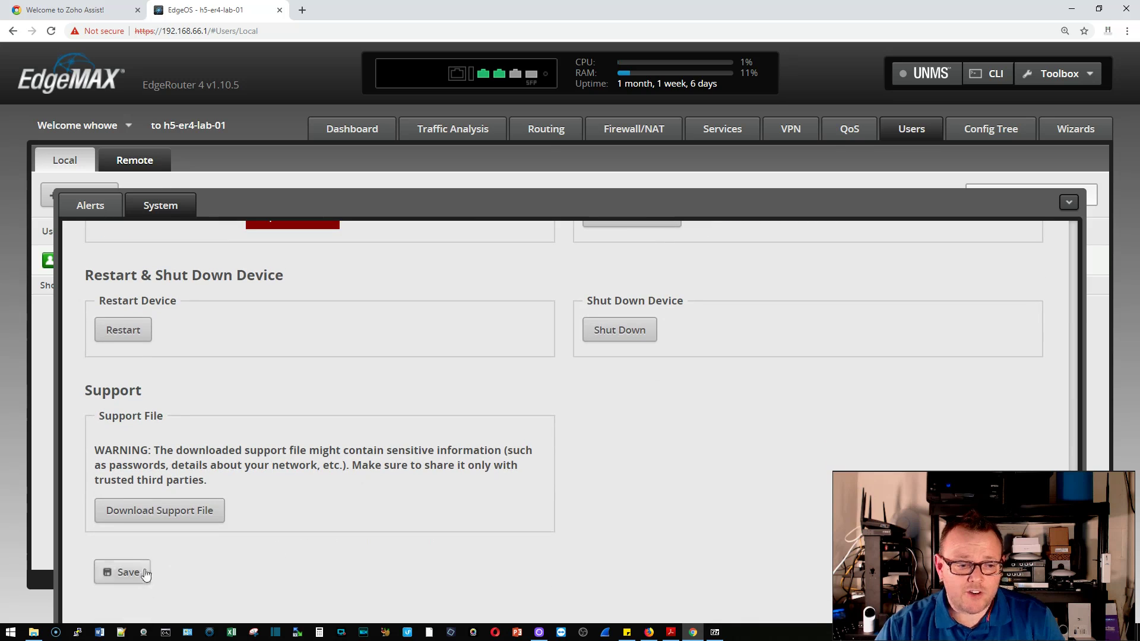
{"action": "left_click", "coordinate": [146, 573]}
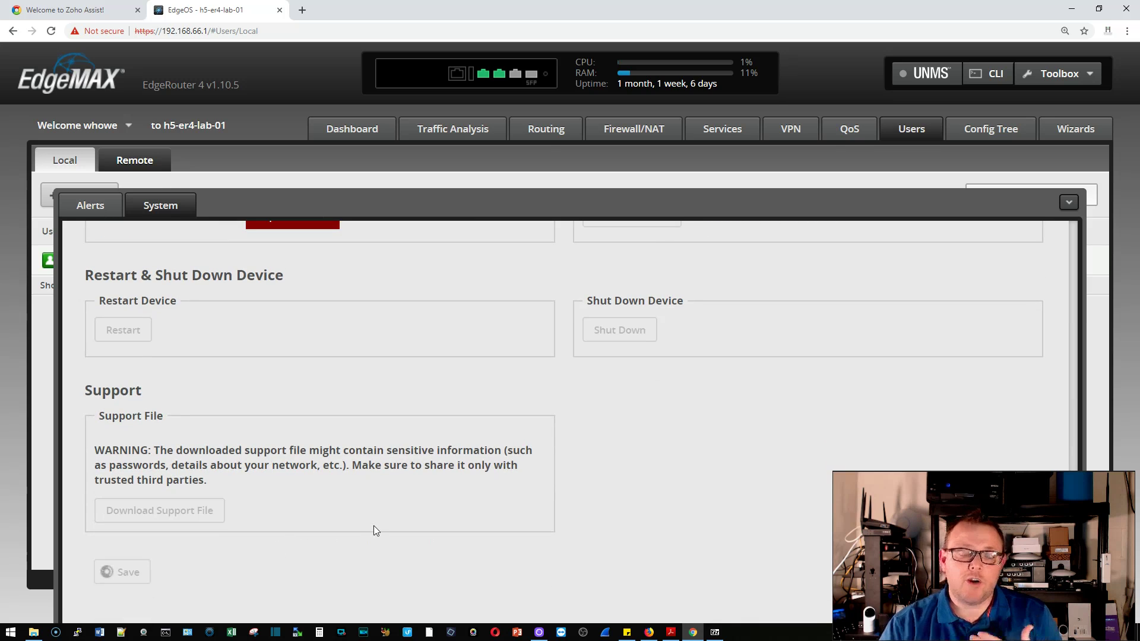